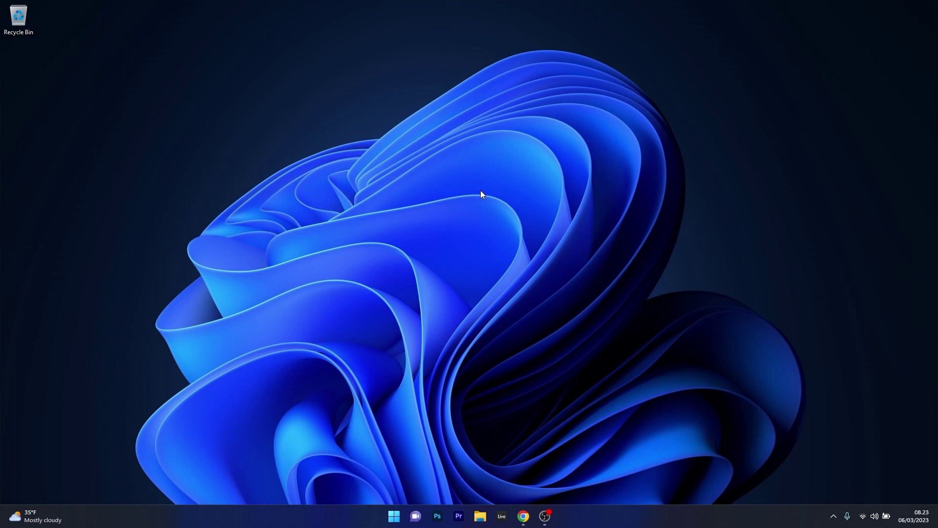
# Find and launch the Services app from the Start search
pyautogui.click(389, 516)
pyautogui.write('services')
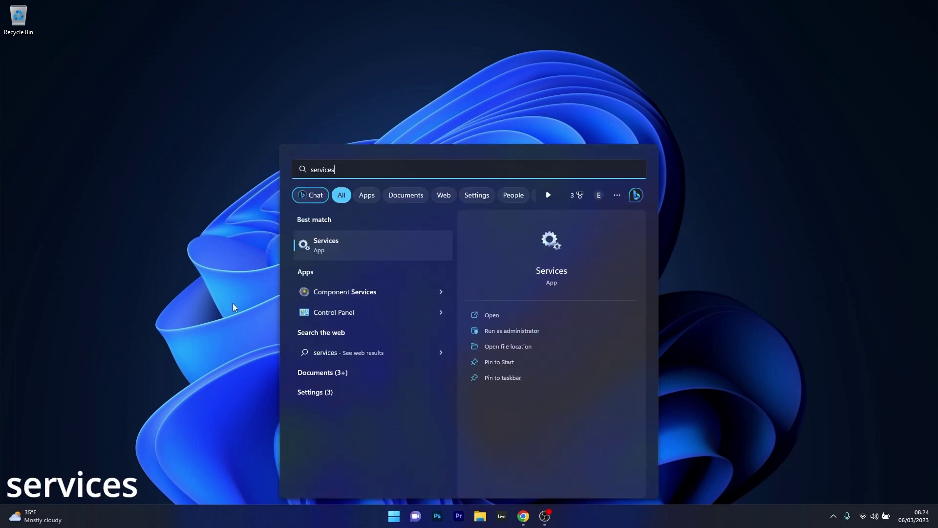
pyautogui.click(385, 253)
pyautogui.moveTo(677, 168); pyautogui.dragTo(670, 348)
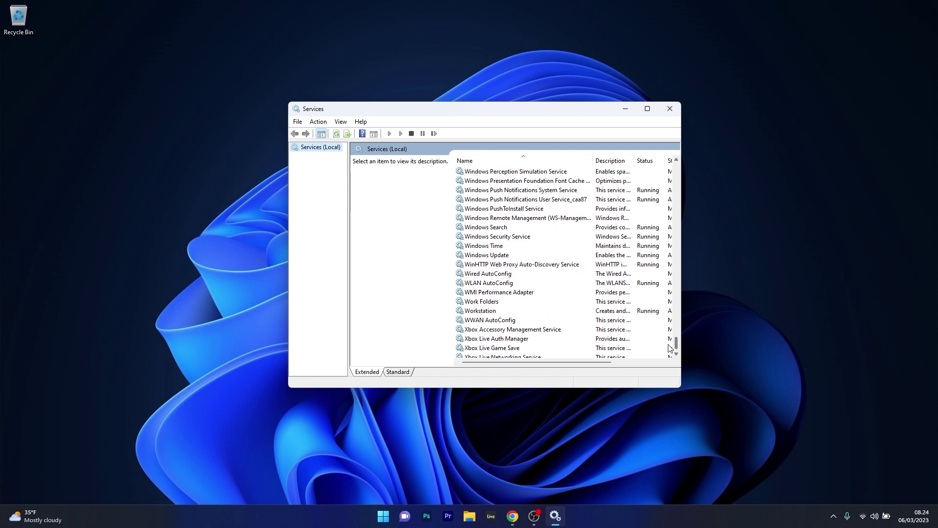
# Stop the Windows Update service from its properties dialog
pyautogui.click(516, 259)
pyautogui.doubleClick(516, 259)
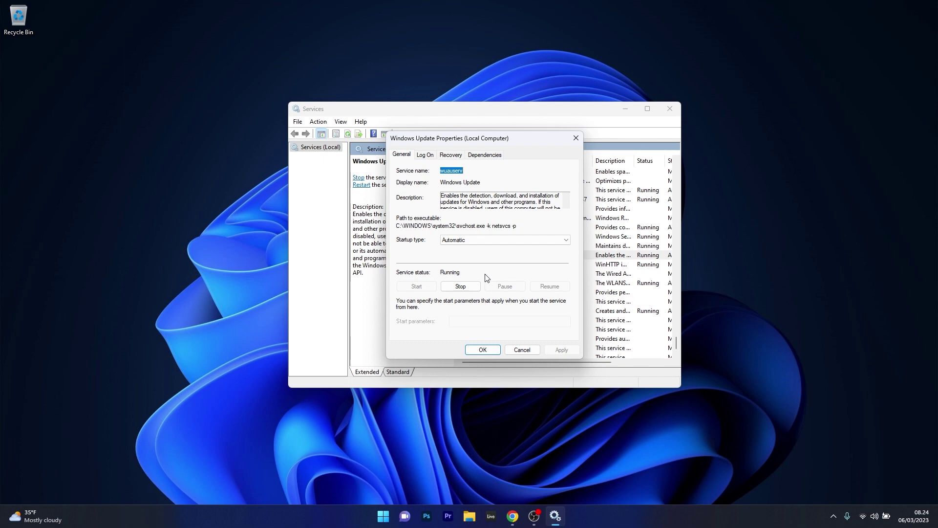
pyautogui.click(462, 288)
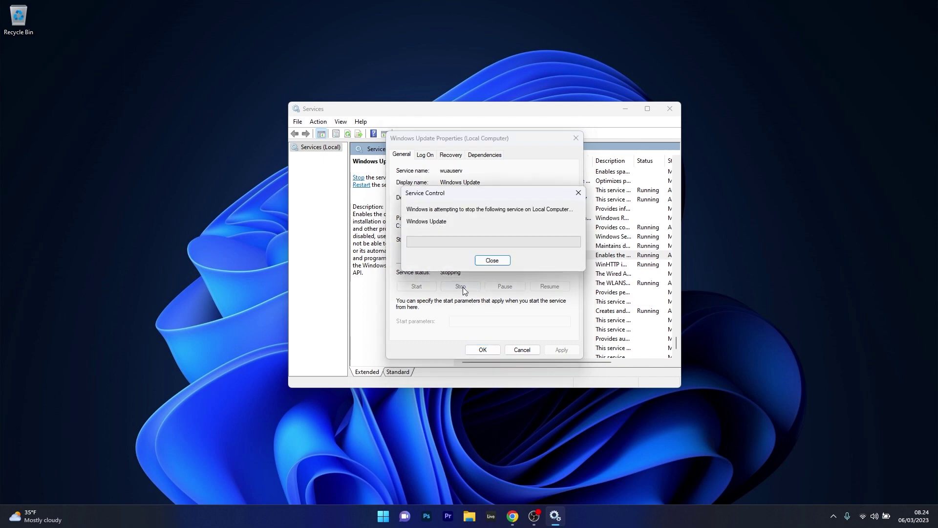
pyautogui.click(483, 350)
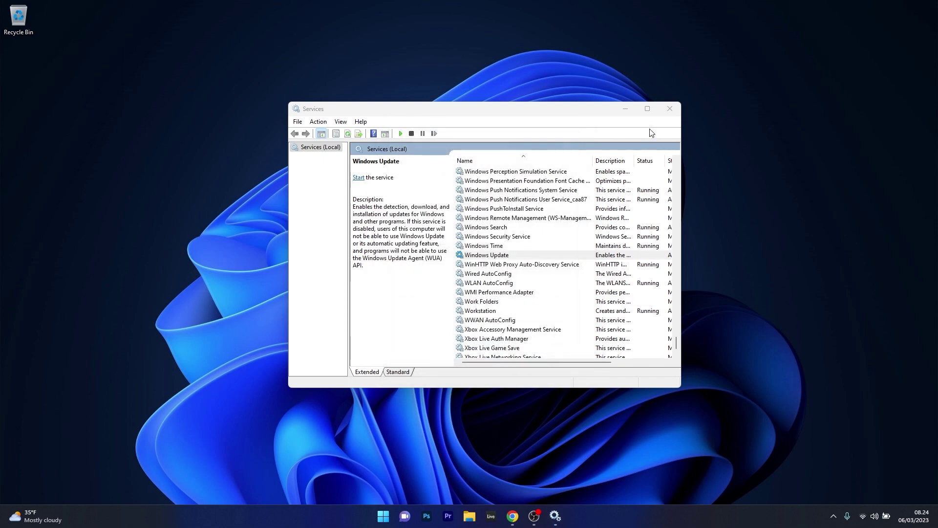
# Minimize Services and open %windir%\SoftwareDistribution\DataStore through the Run dialog
pyautogui.click(626, 109)
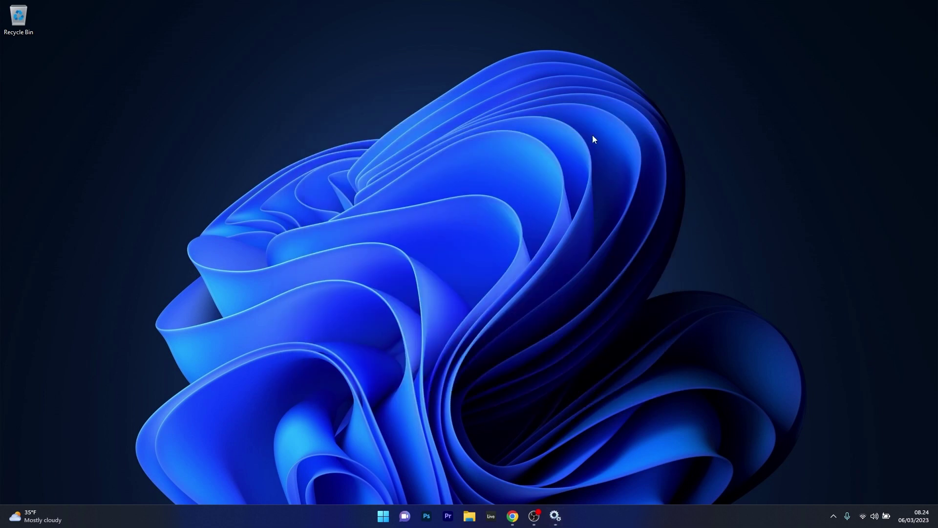
pyautogui.click(387, 521)
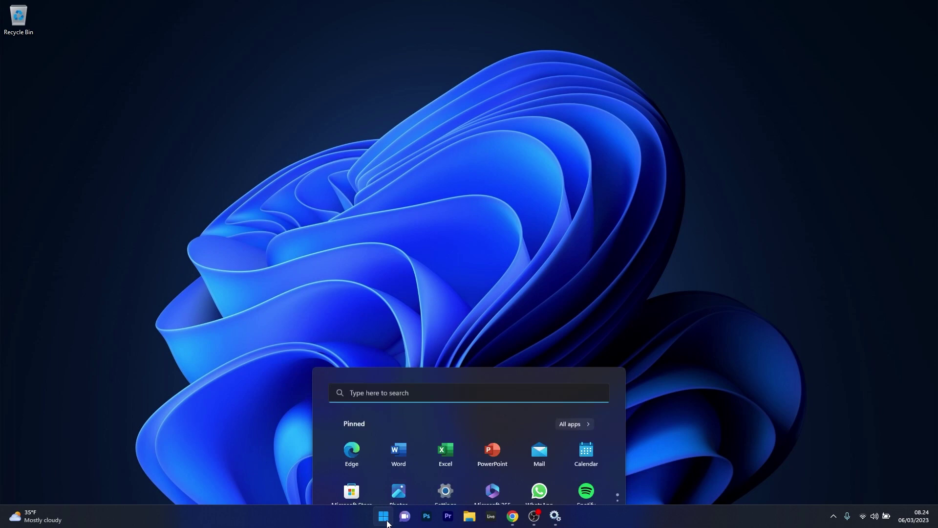
pyautogui.write('run')
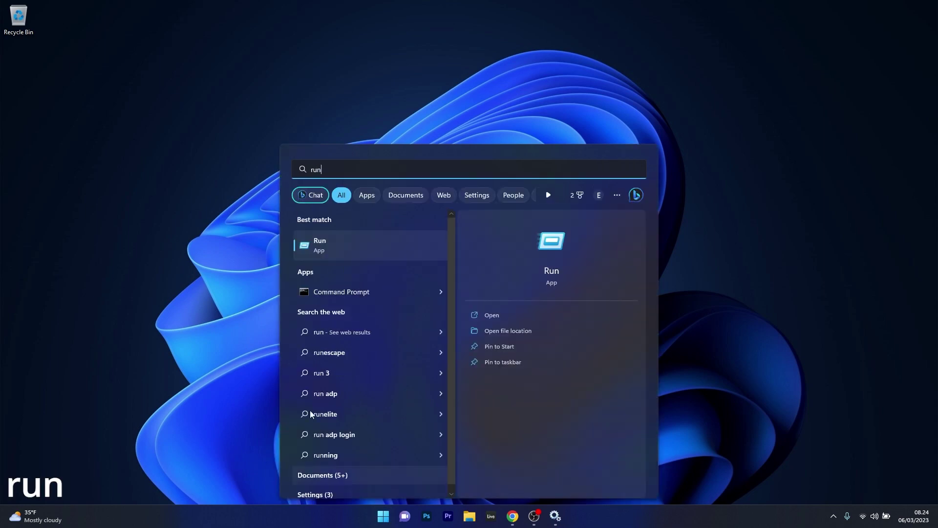
pyautogui.click(352, 244)
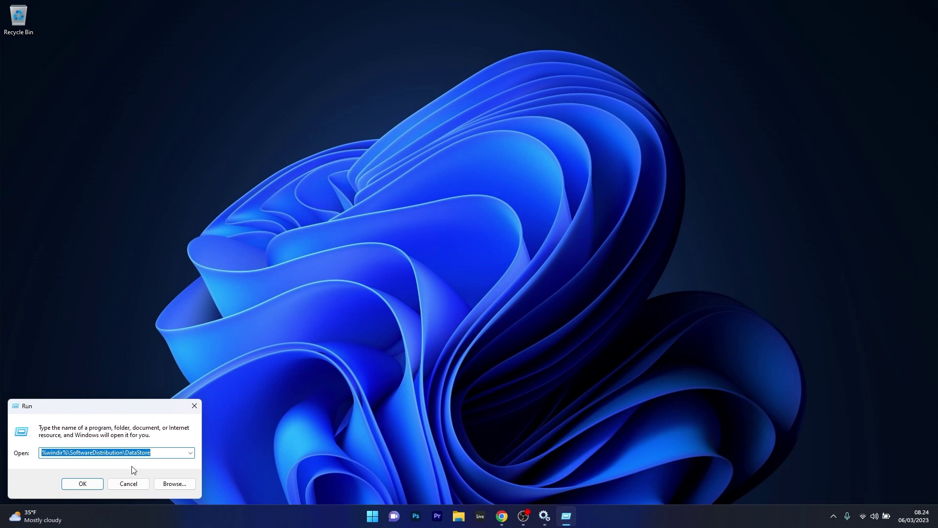
pyautogui.click(89, 485)
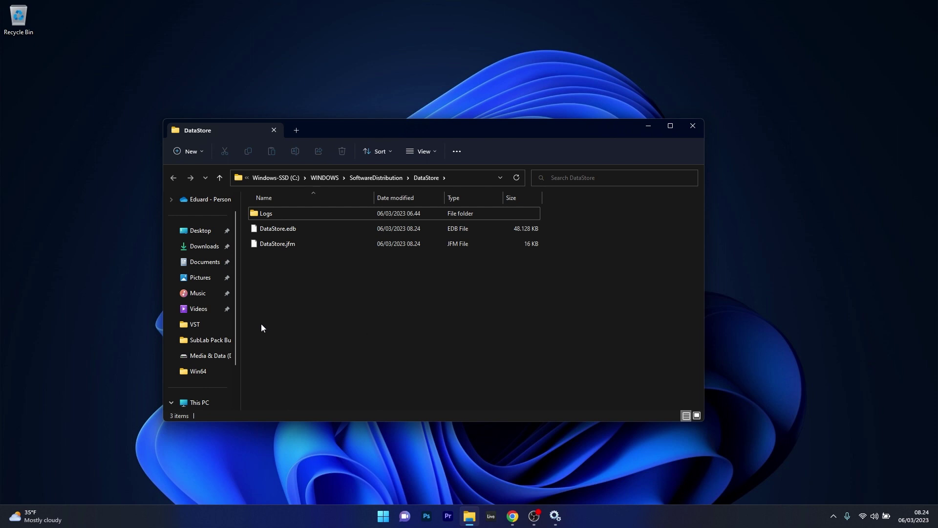
# Permanently delete all three DataStore items, then close the folder window
pyautogui.moveTo(261, 323); pyautogui.dragTo(368, 217)
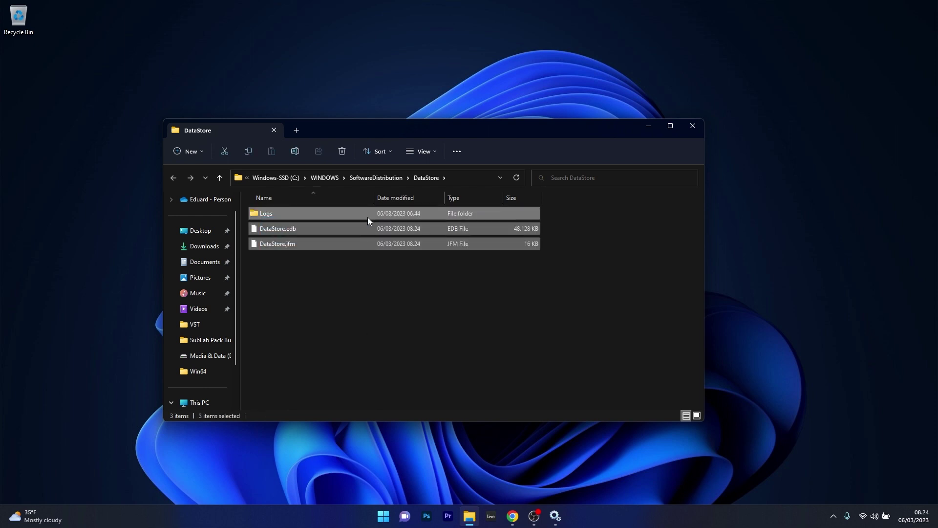
pyautogui.hotkey('shift', 'Delete')
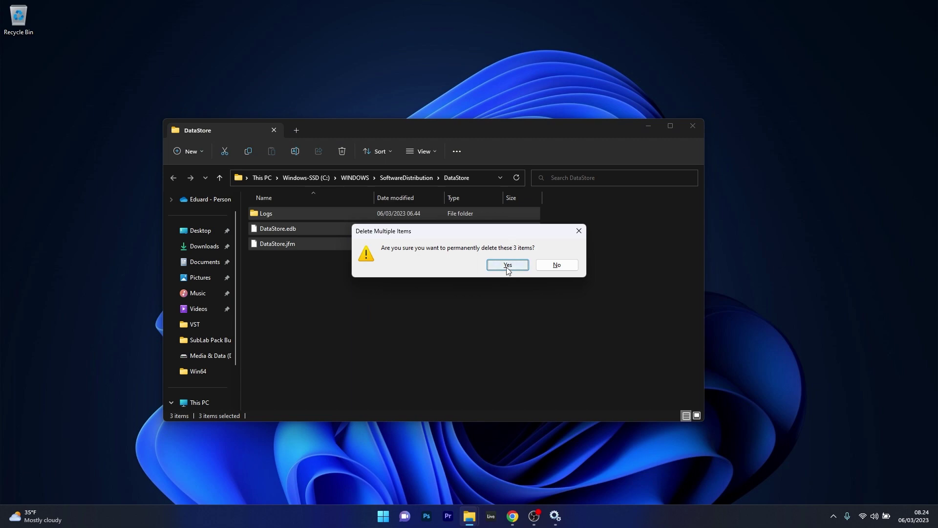
pyautogui.click(556, 265)
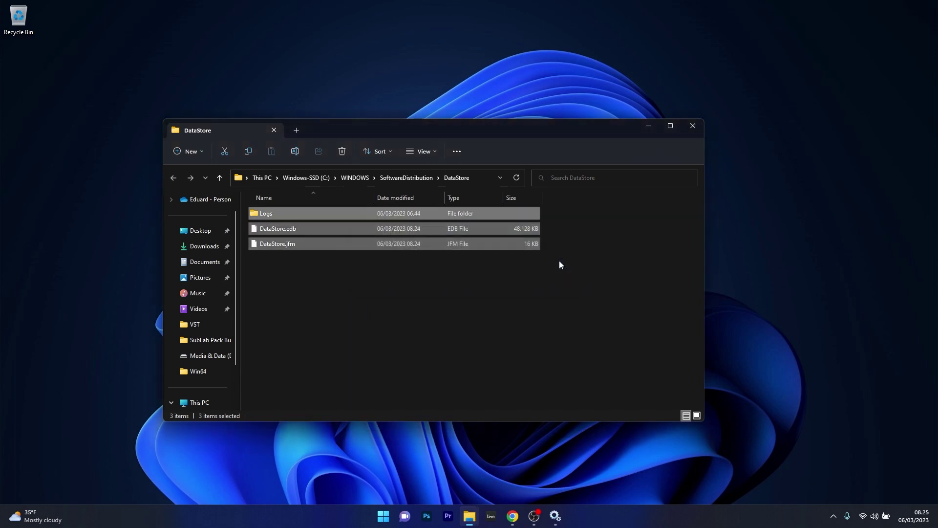
pyautogui.click(695, 128)
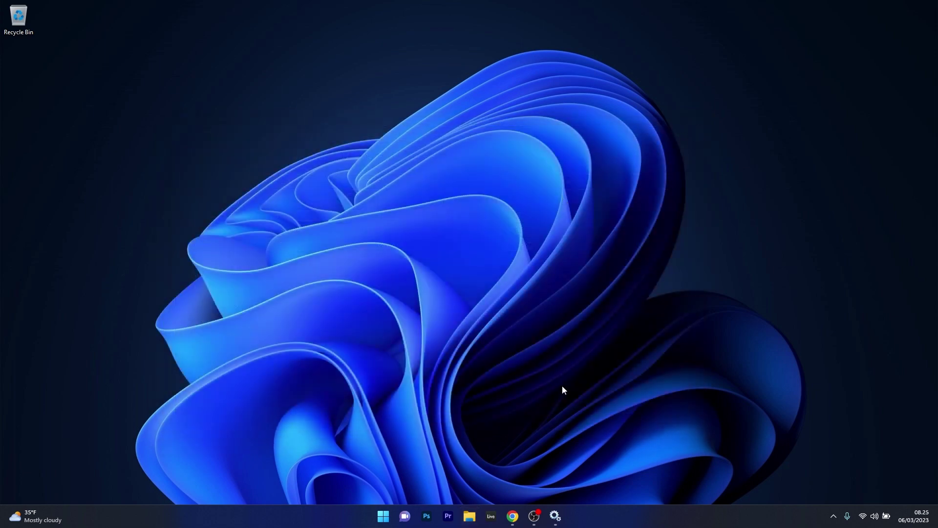
# Restart the Windows Update service with Automatic startup type, apply, and close Services
pyautogui.click(556, 515)
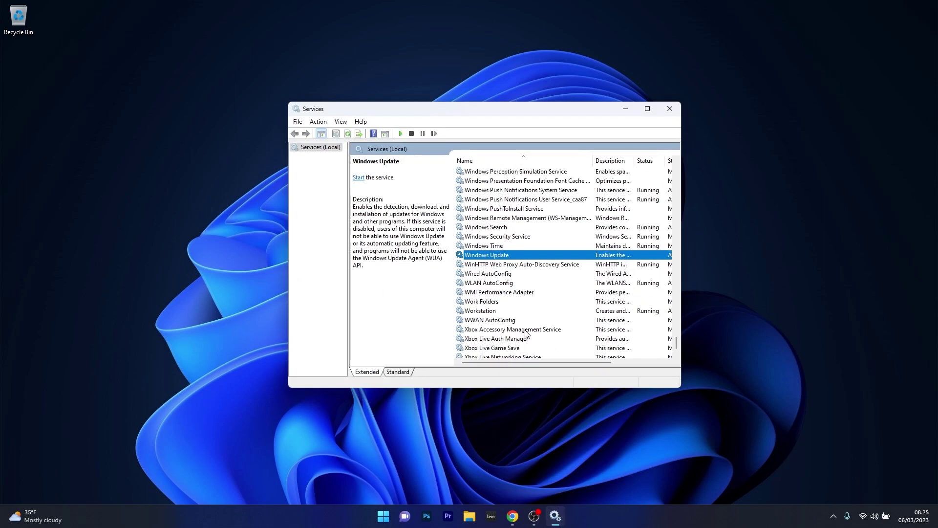
pyautogui.doubleClick(528, 256)
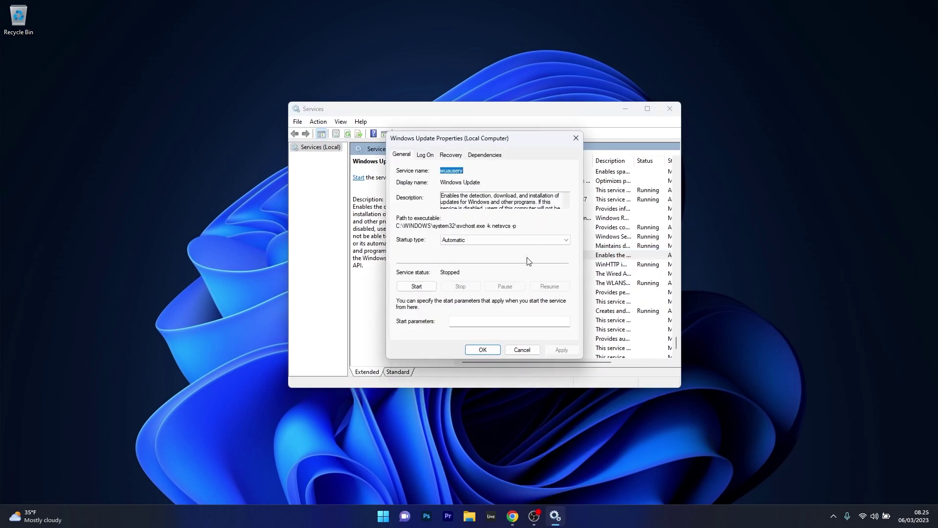
pyautogui.click(418, 290)
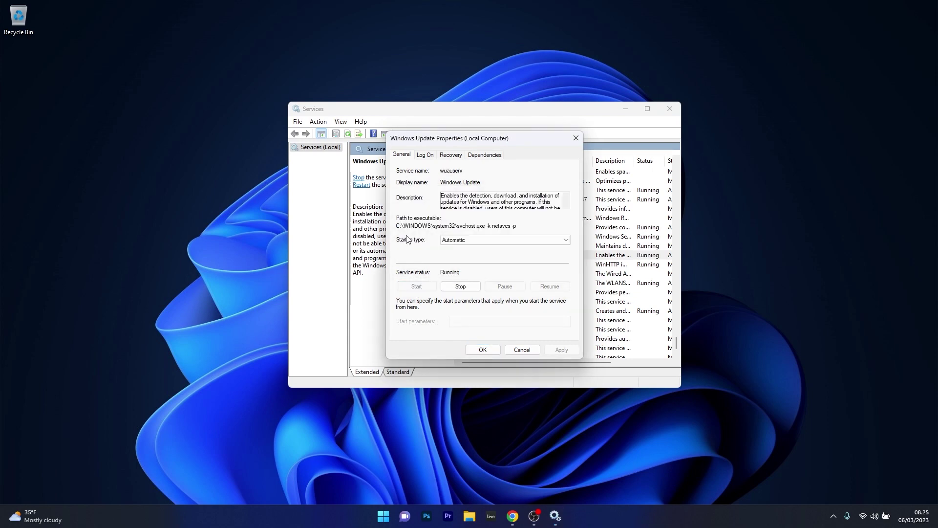
pyautogui.click(498, 241)
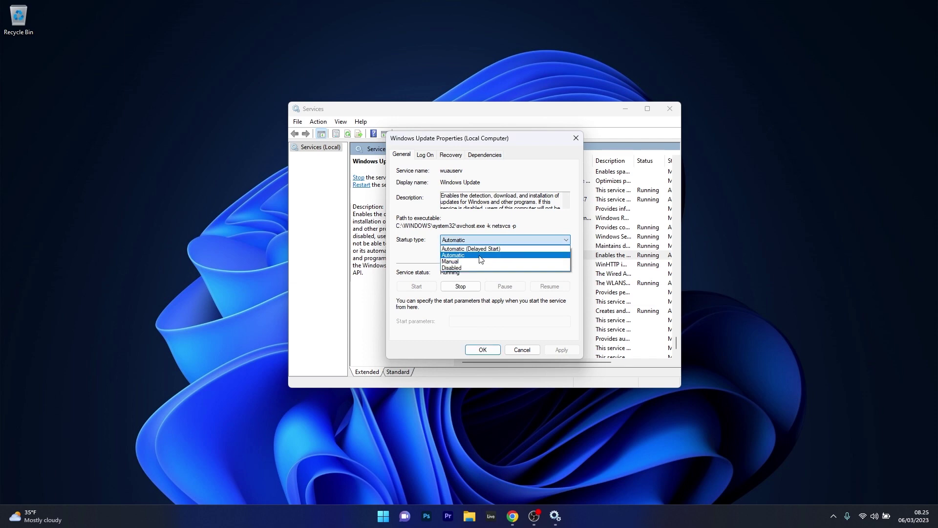
pyautogui.click(480, 250)
pyautogui.click(561, 350)
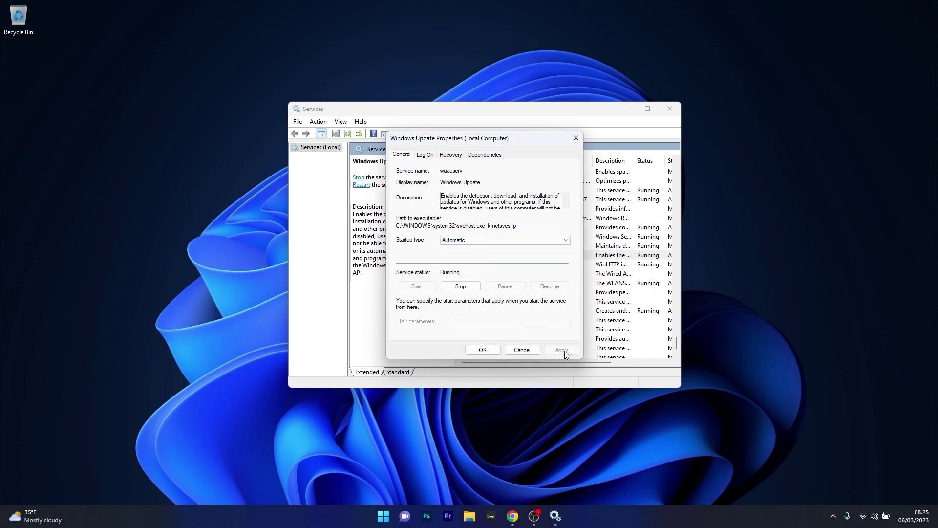
pyautogui.click(482, 350)
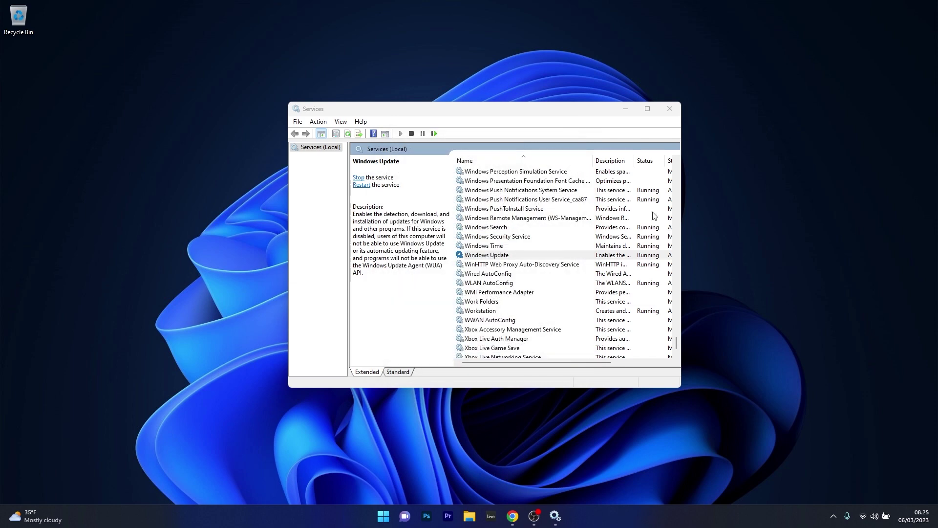
pyautogui.click(670, 112)
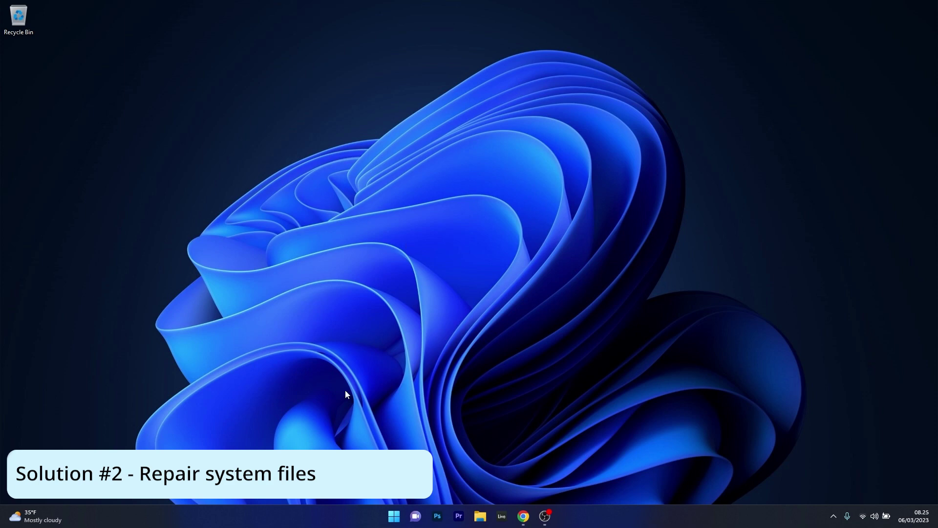
# Launch Command Prompt as administrator from the Start search
pyautogui.click(391, 512)
pyautogui.write('cmd')
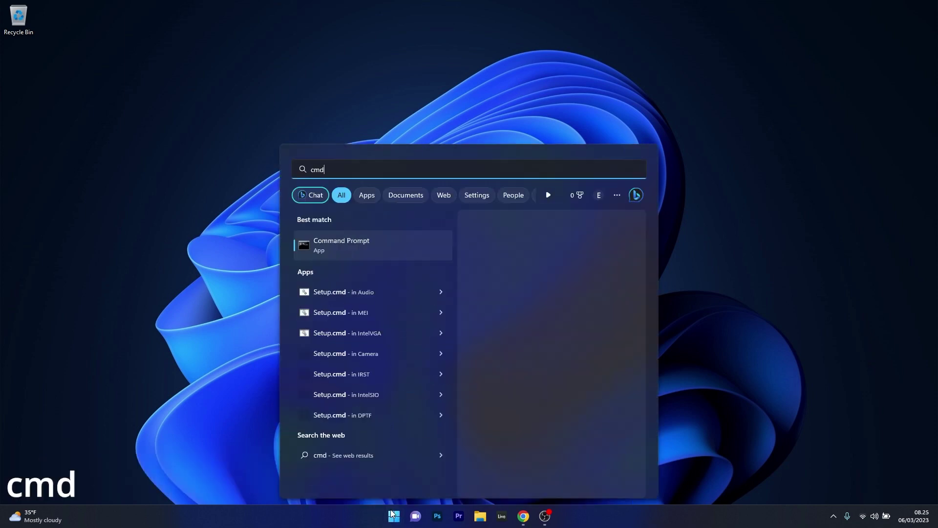
pyautogui.rightClick(382, 240)
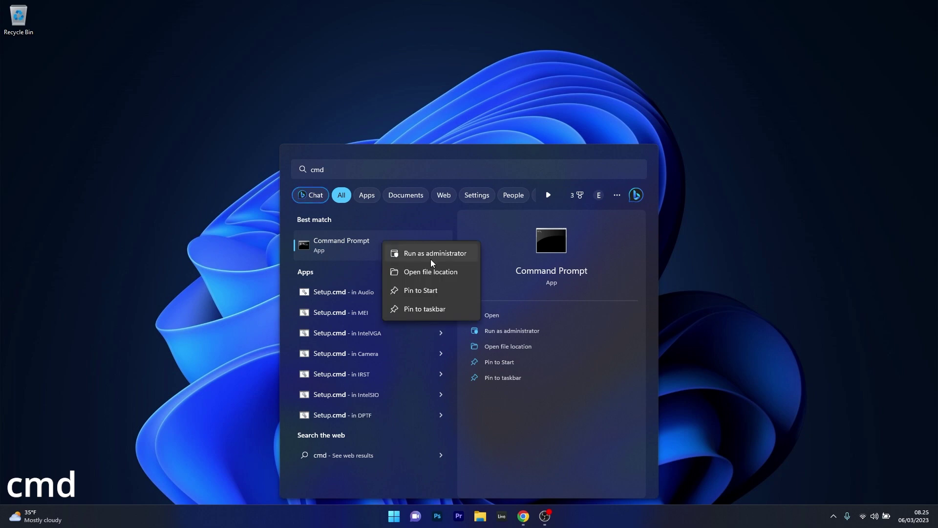
pyautogui.click(465, 254)
# Enter sfc /scannow in the administrator prompt, then close the window
pyautogui.moveTo(345, 94); pyautogui.dragTo(487, 111)
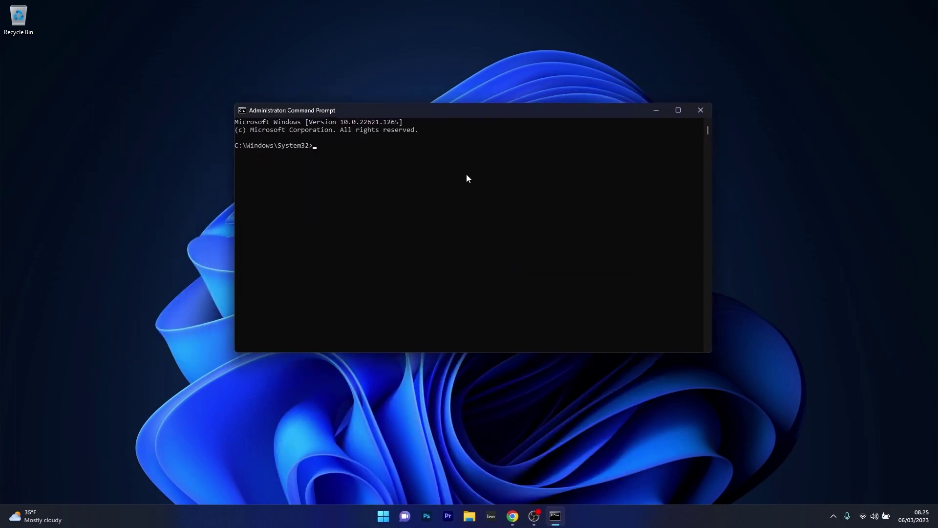
pyautogui.write('sfc /scannow')
pyautogui.click(700, 111)
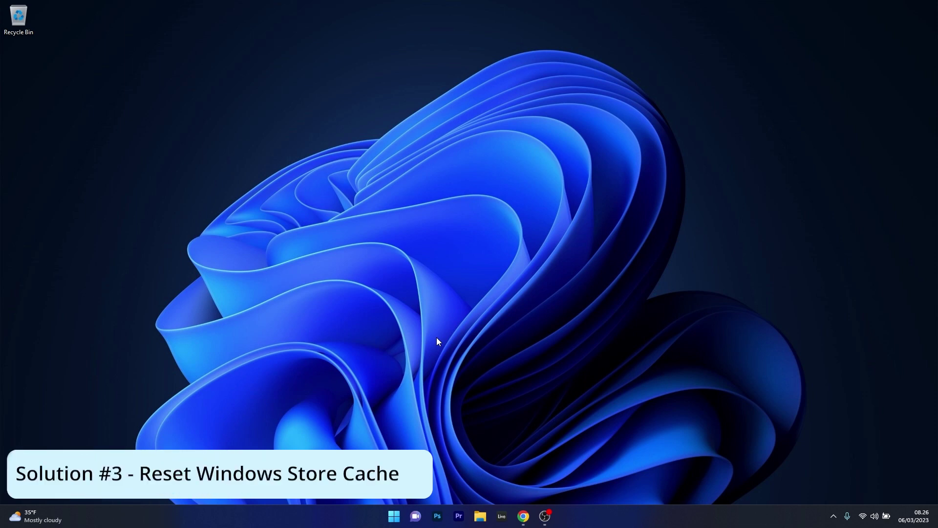
# Paste wsreset.exe into the Run dialog's Open box, then close the dialog
pyautogui.click(388, 520)
pyautogui.write('run')
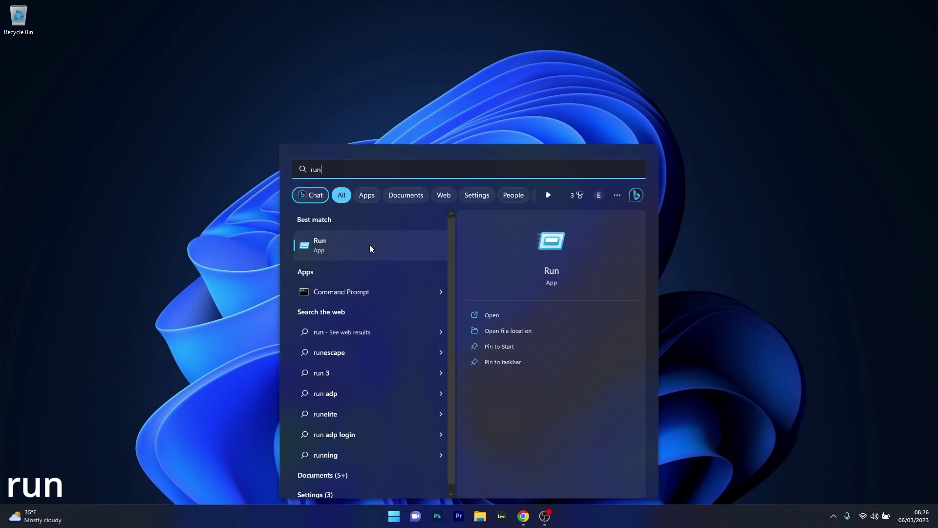
pyautogui.click(370, 244)
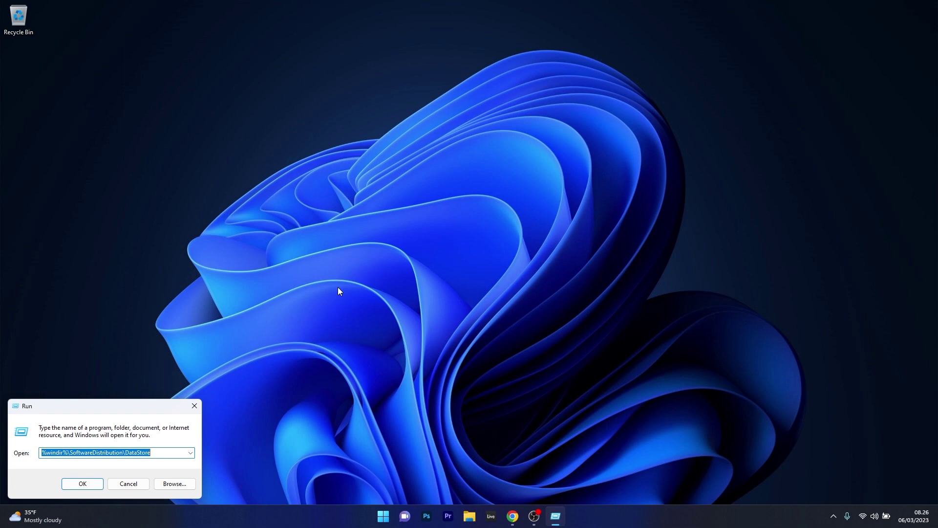
pyautogui.write('wsreset.exe')
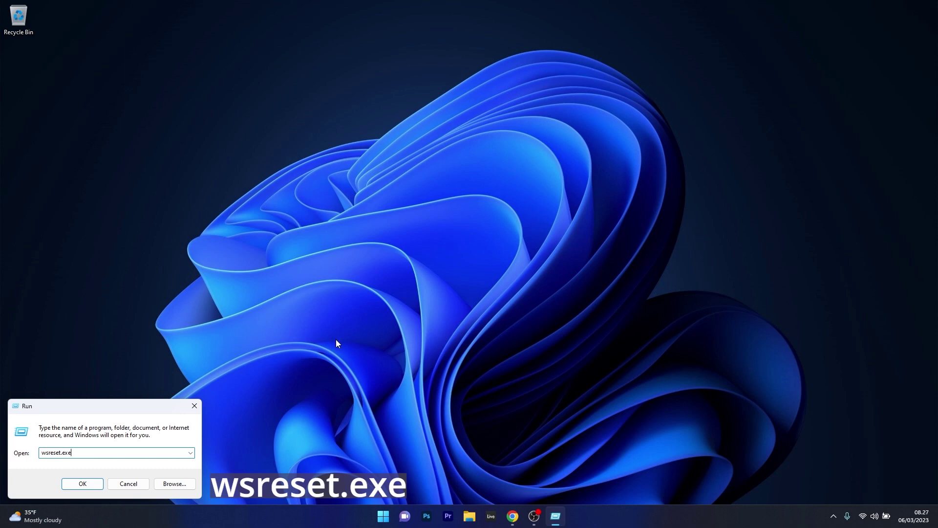
pyautogui.click(125, 486)
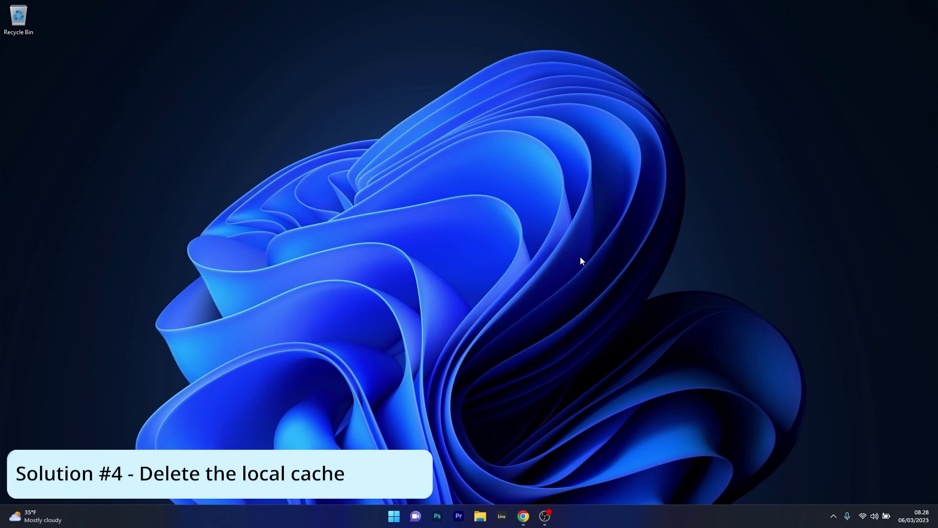
# Open the Microsoft Store's LocalState folder by pasting its path into Run
pyautogui.click(386, 520)
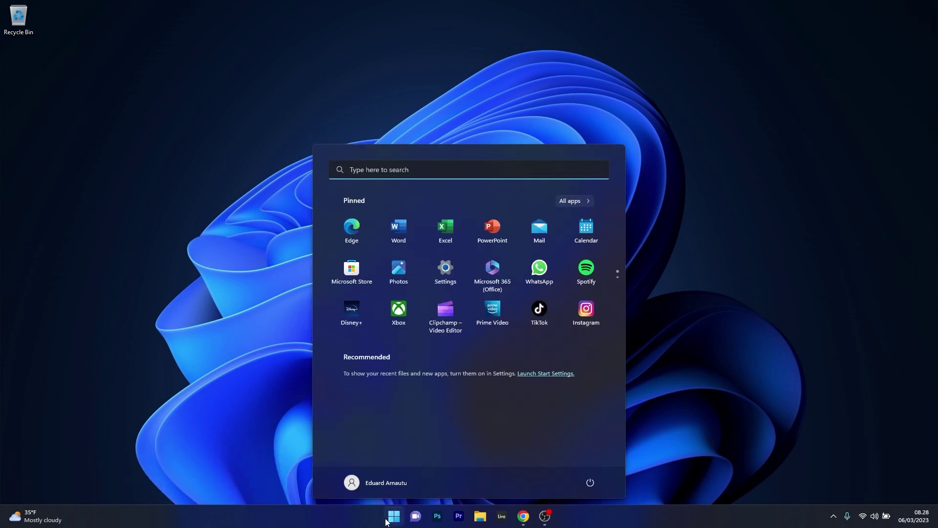
pyautogui.write('run')
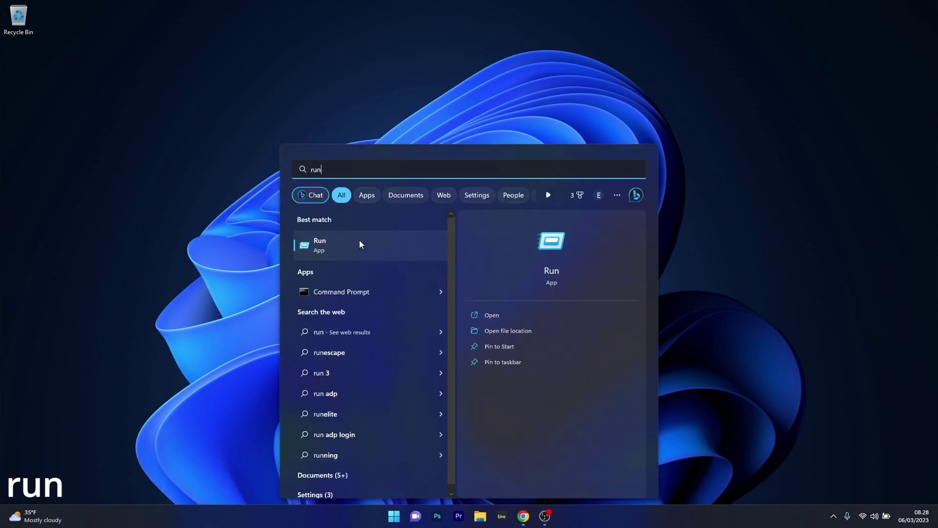
pyautogui.click(360, 240)
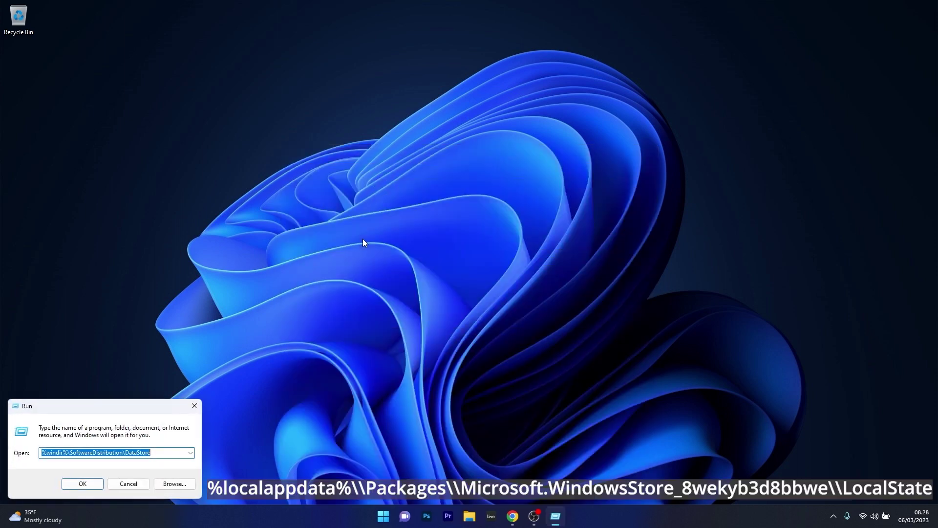
pyautogui.write('%localappdata%\\\\Packages\\\\Microsoft.WindowsStore_8wekyb3d8bbwe\\\\LocalState')
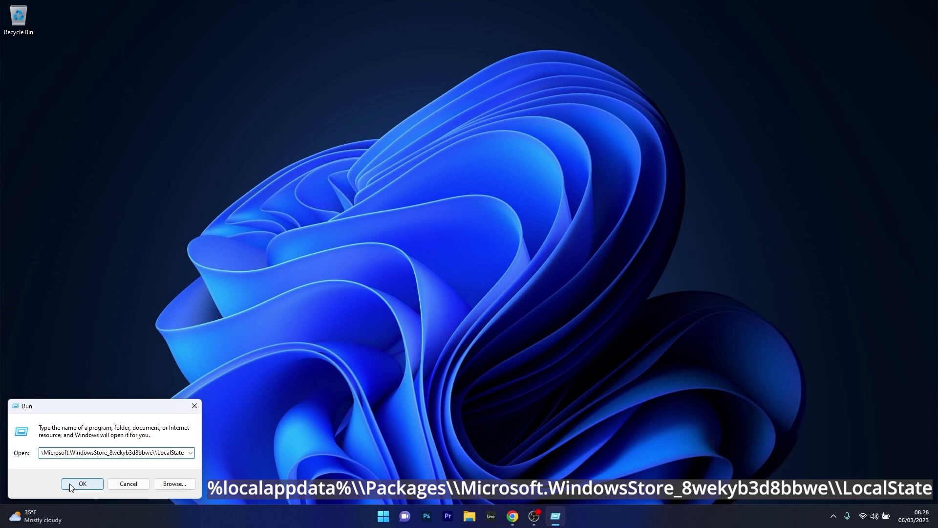
pyautogui.click(84, 484)
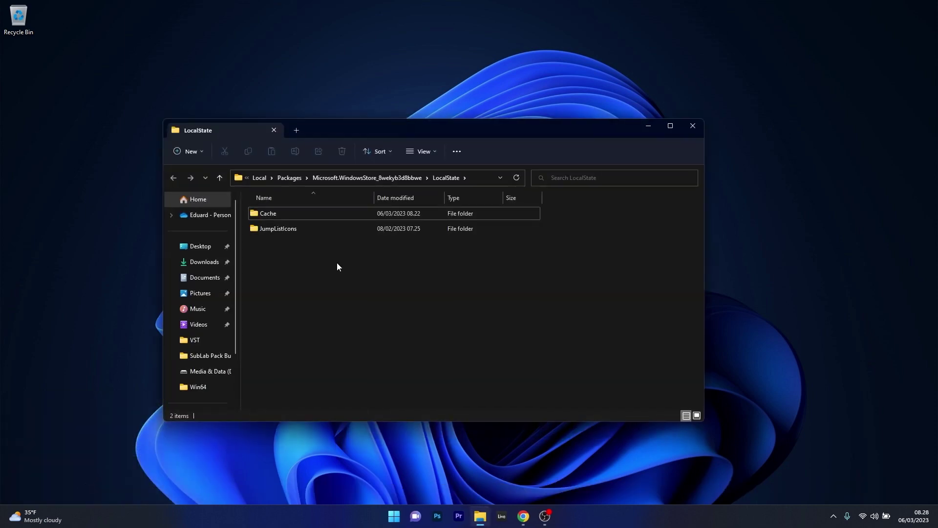
# Permanently delete the cache file inside the Cache folder, then close File Explorer
pyautogui.doubleClick(286, 216)
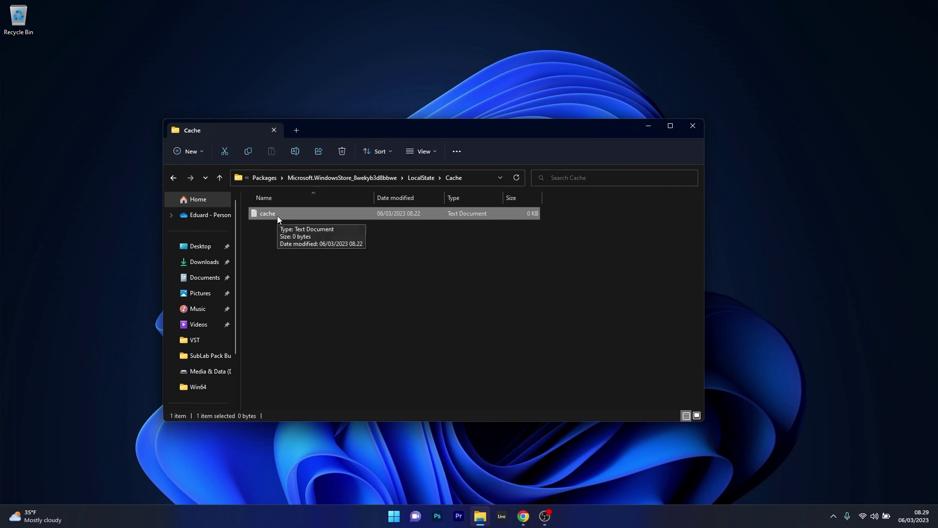
pyautogui.hotkey('shift', 'Delete')
pyautogui.click(521, 296)
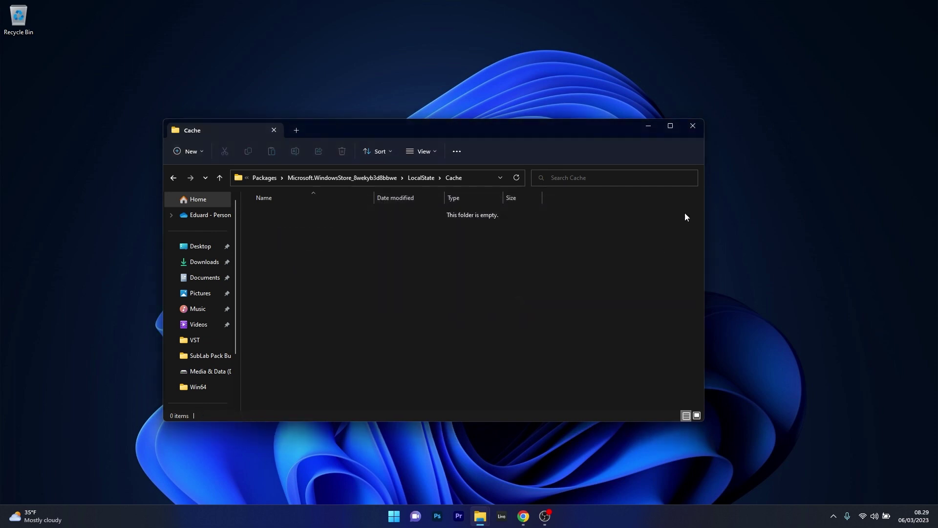
pyautogui.click(696, 126)
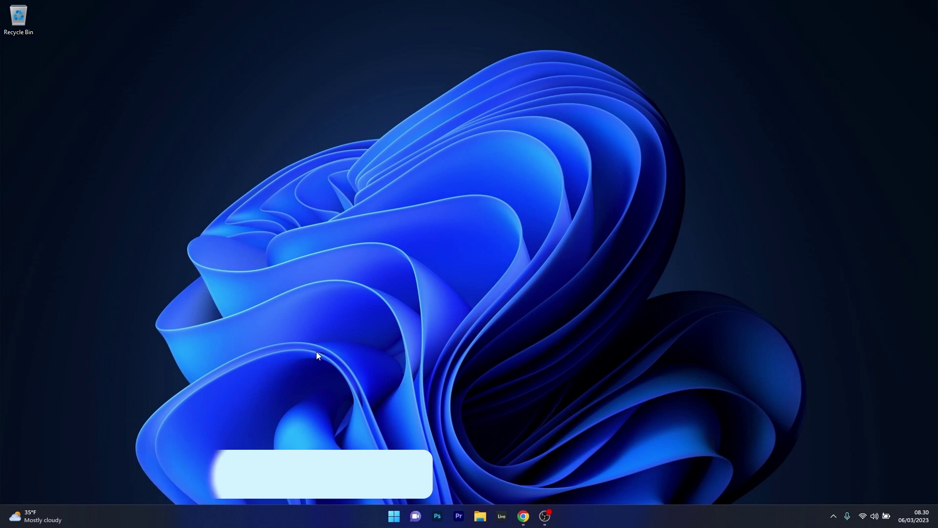
# Paste the Get-AppXPackage re-register command into an admin PowerShell terminal, then close it
pyautogui.rightClick(396, 519)
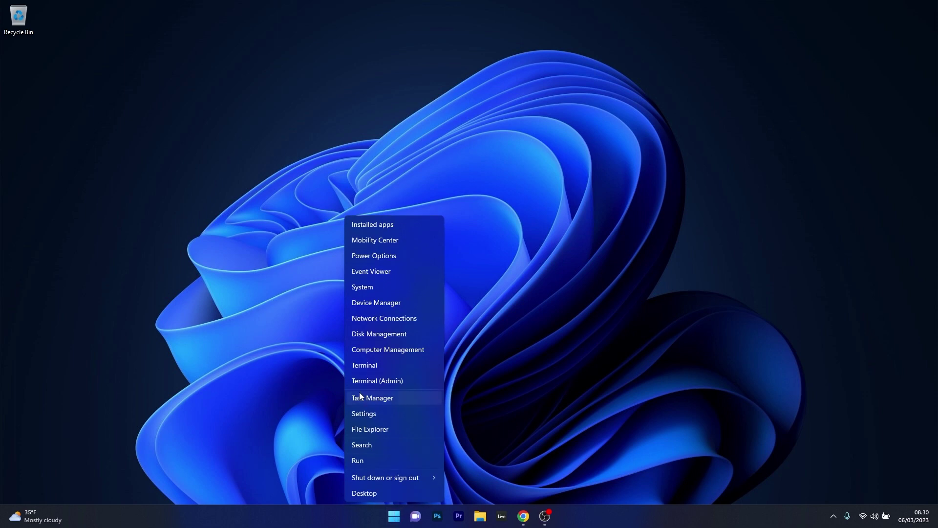
pyautogui.click(412, 384)
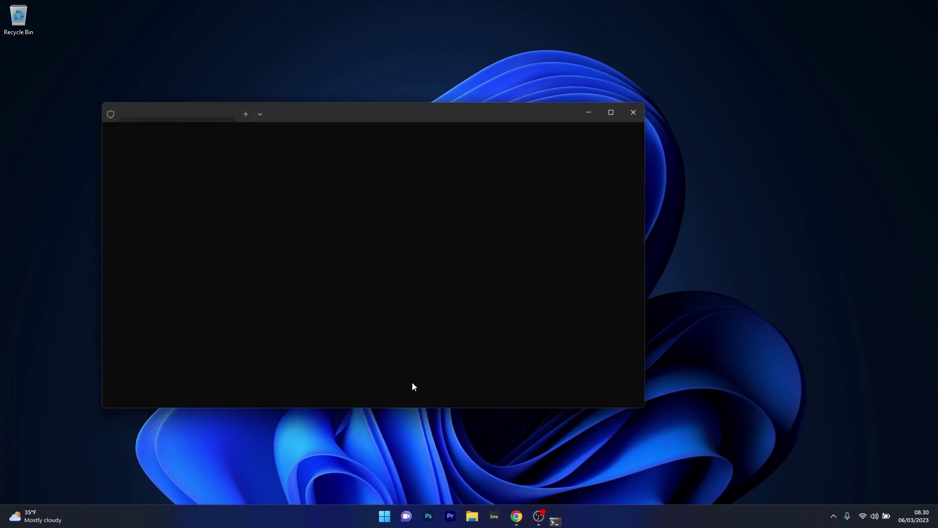
pyautogui.moveTo(389, 111); pyautogui.dragTo(478, 81)
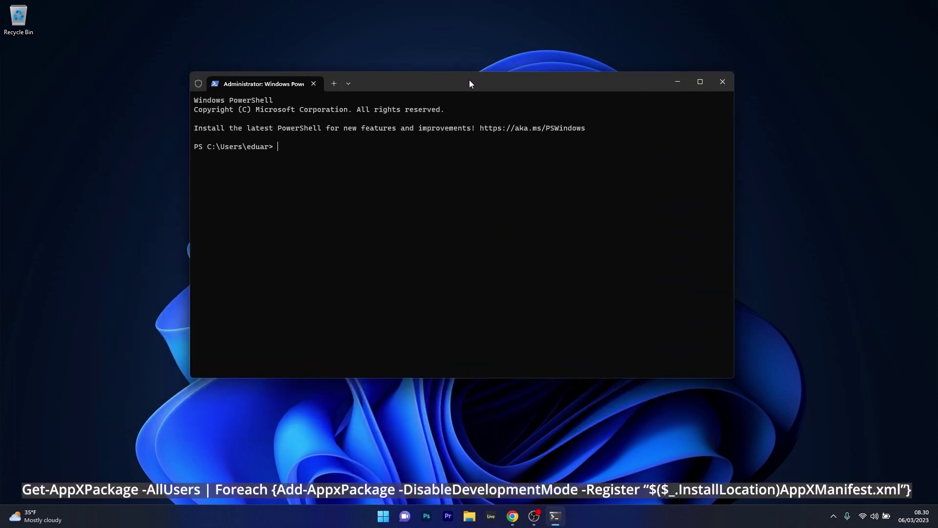
pyautogui.write('Get-AppXPackage -AllUsers | Foreach {Add-AppxPackage -DisableDevelopmentMode -Register "$($_.InstallLocation)AppXManifest.xml"}')
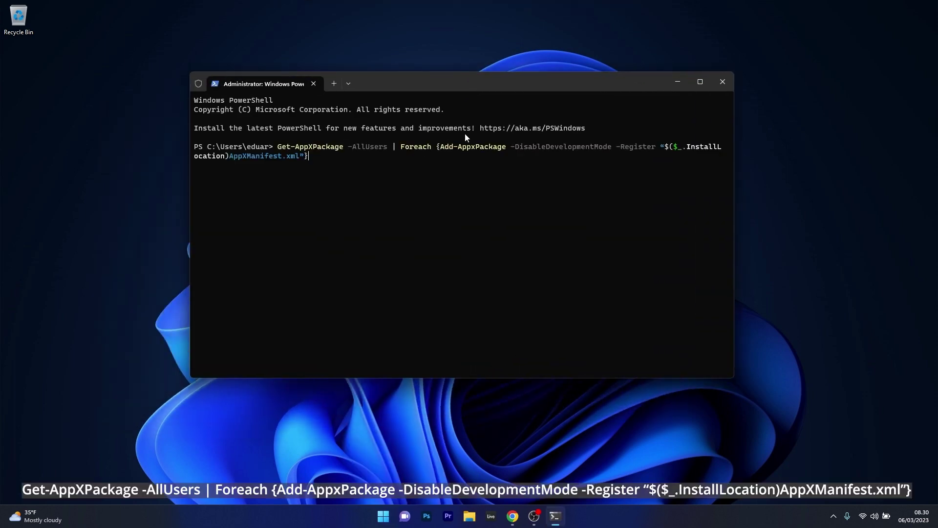
pyautogui.click(728, 82)
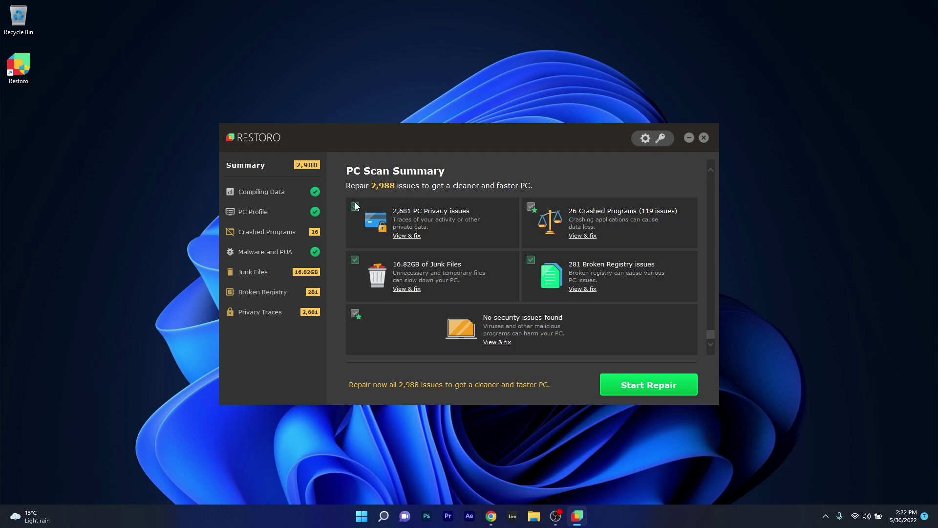
# Scroll Restoro's 2,988-issue summary, then view the PC Profile showing the i7-10750H CPU
pyautogui.scroll(1, 399, 333)
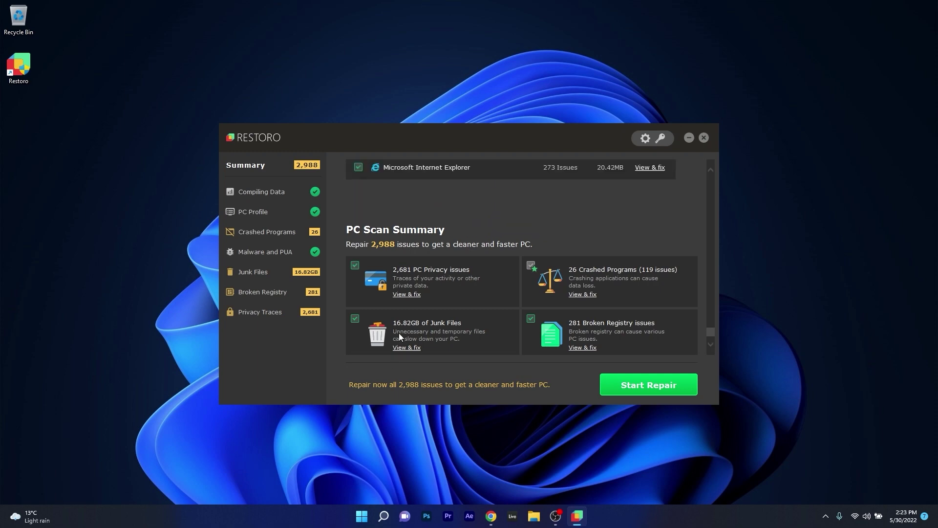
pyautogui.scroll(4, 399, 333)
pyautogui.moveTo(711, 333); pyautogui.dragTo(712, 171)
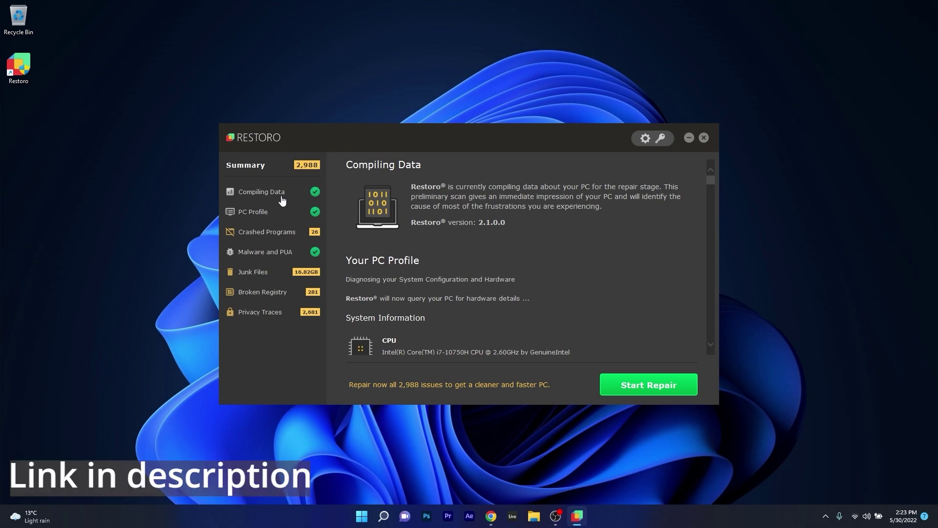
pyautogui.click(262, 216)
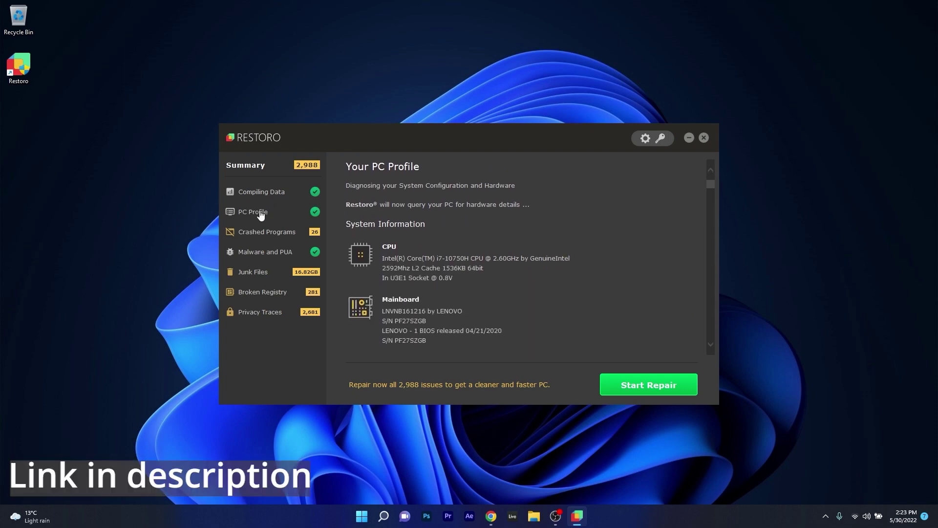